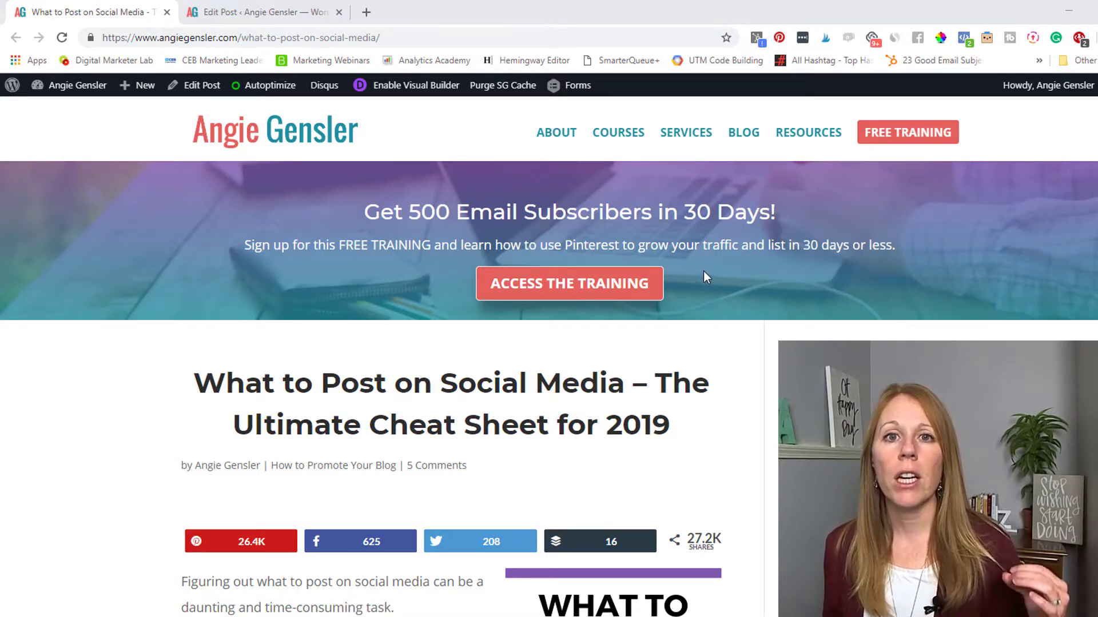
Look through the published social media post, from its introduction and first pin image to the comments and final content ideas.
scroll(728, 277, down, 2)
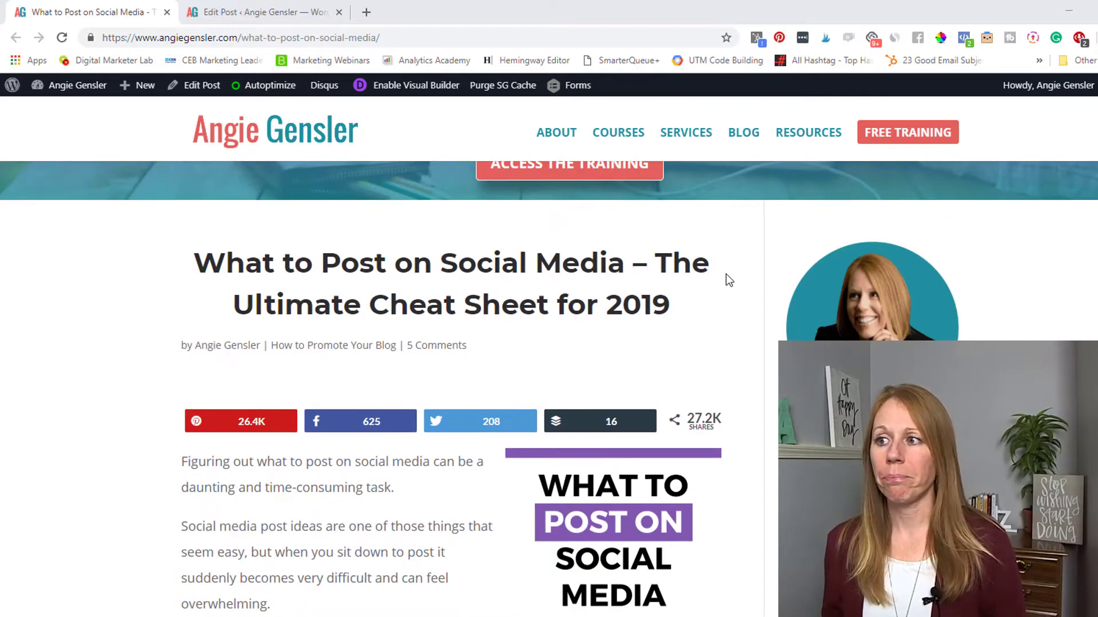
scroll(728, 279, down, 4)
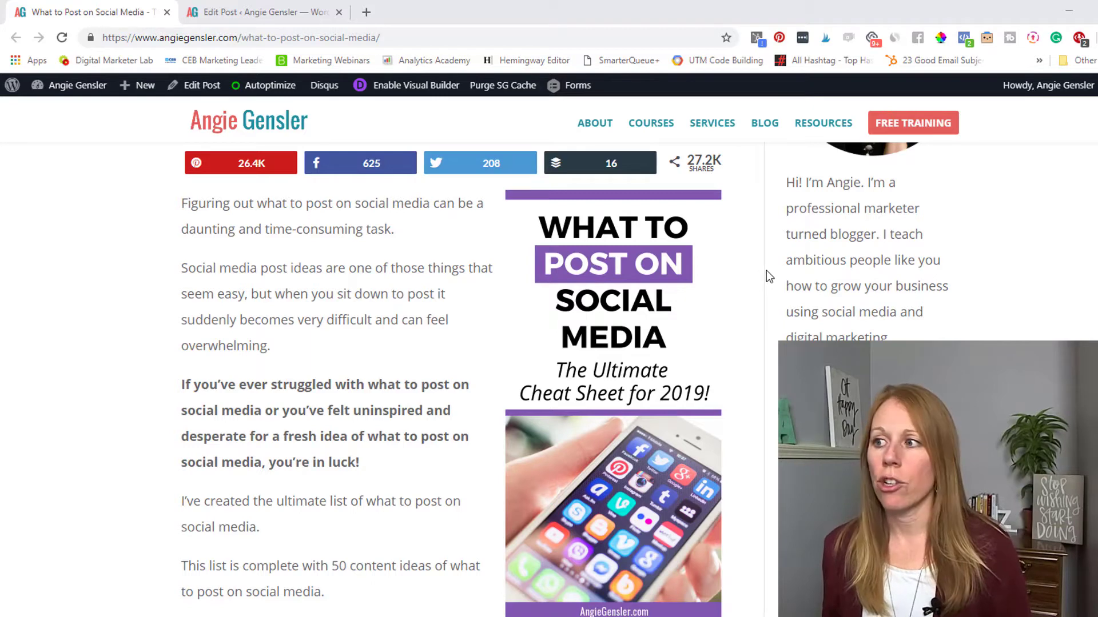
scroll(766, 270, down, 2)
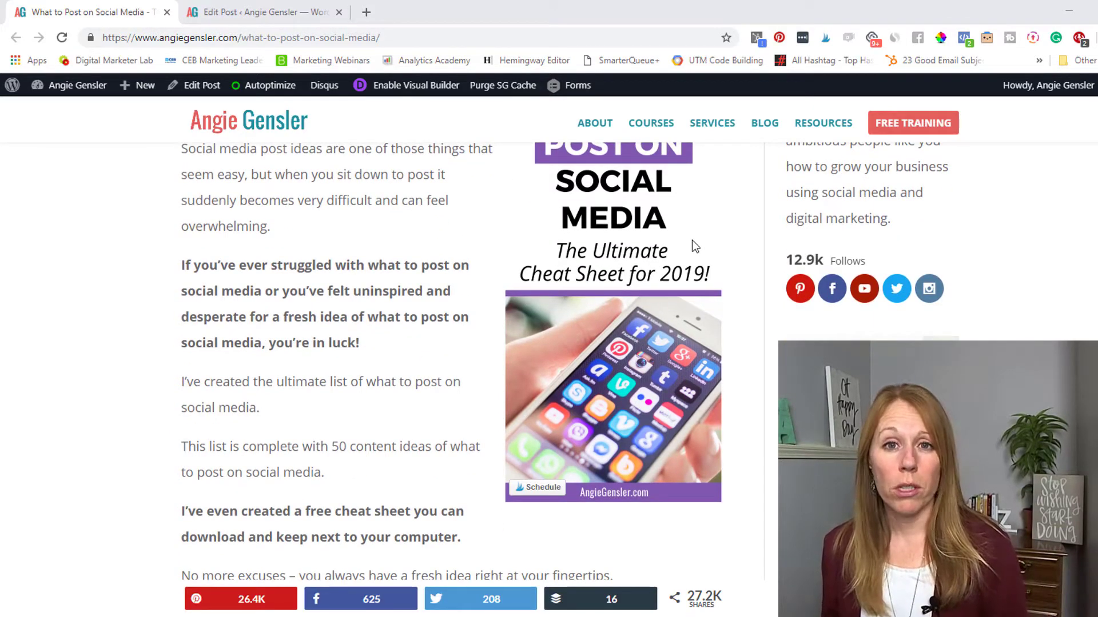
scroll(694, 246, up, 2)
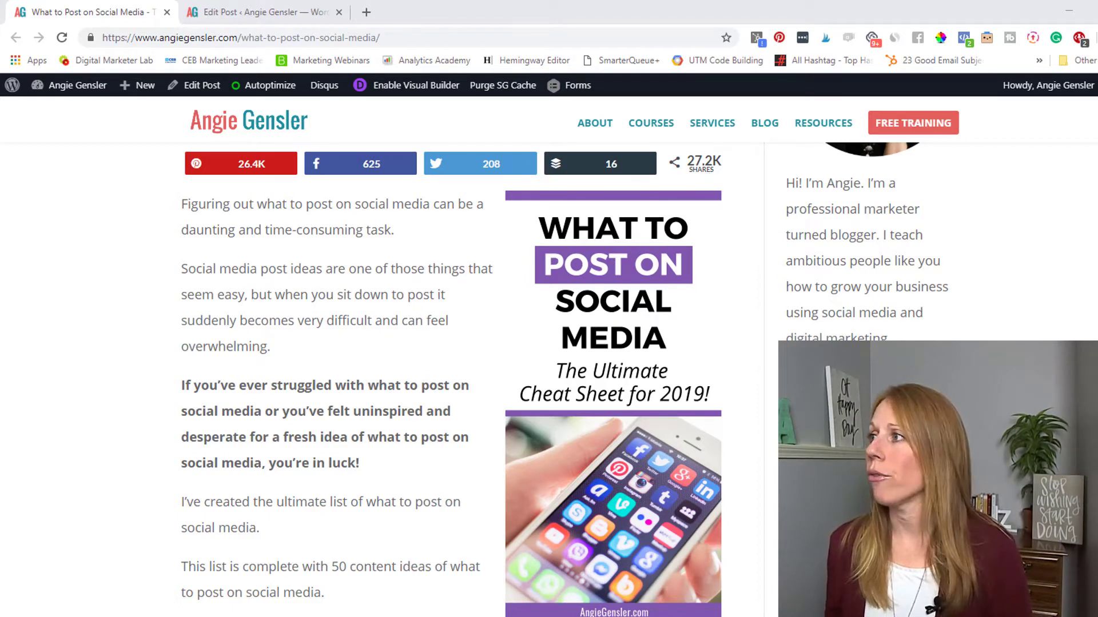
scroll(194, 86, down, 20)
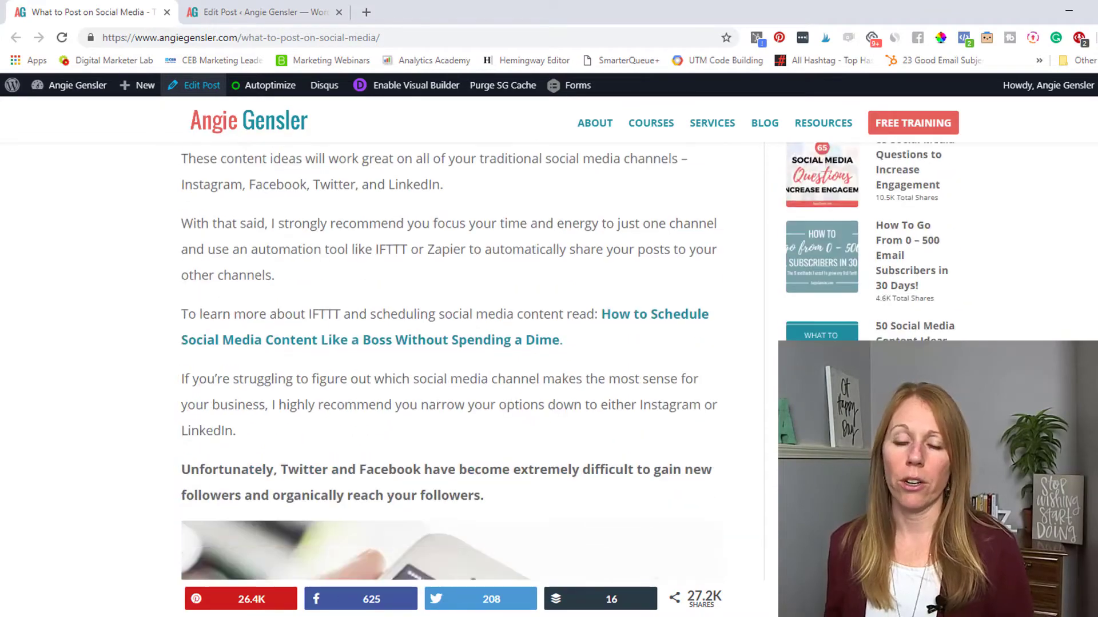
scroll(195, 85, down, 20)
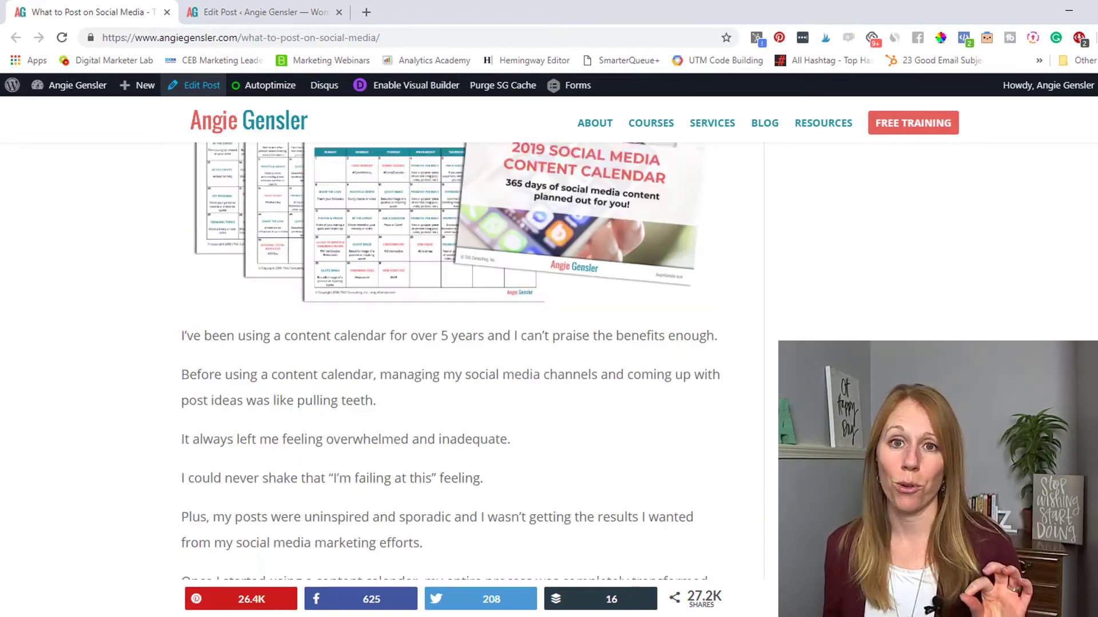
scroll(194, 85, down, 20)
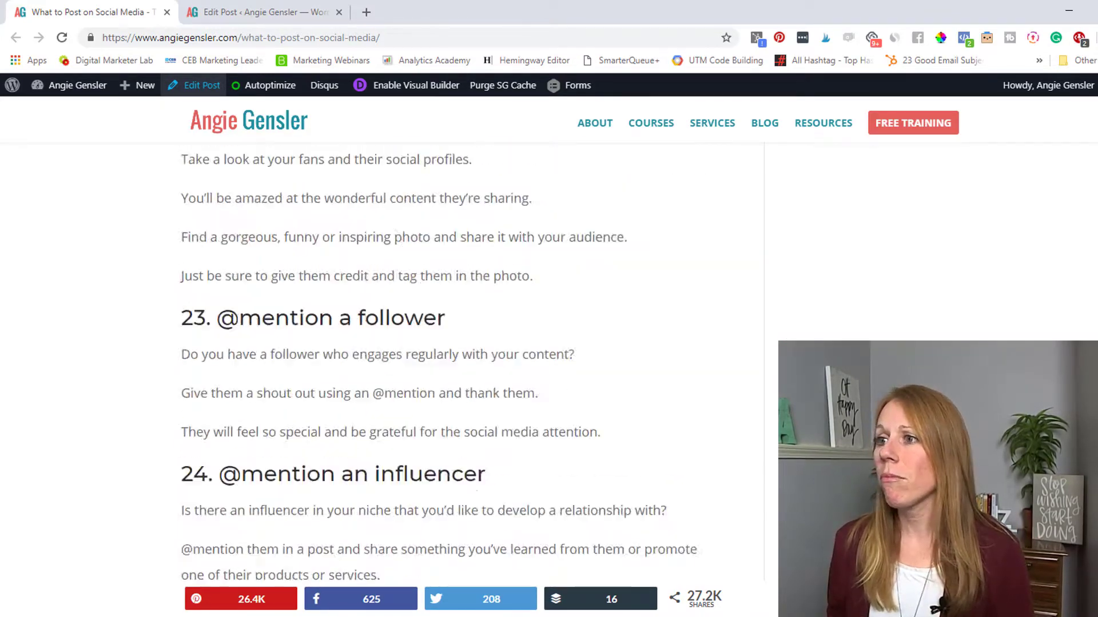
scroll(195, 85, down, 20)
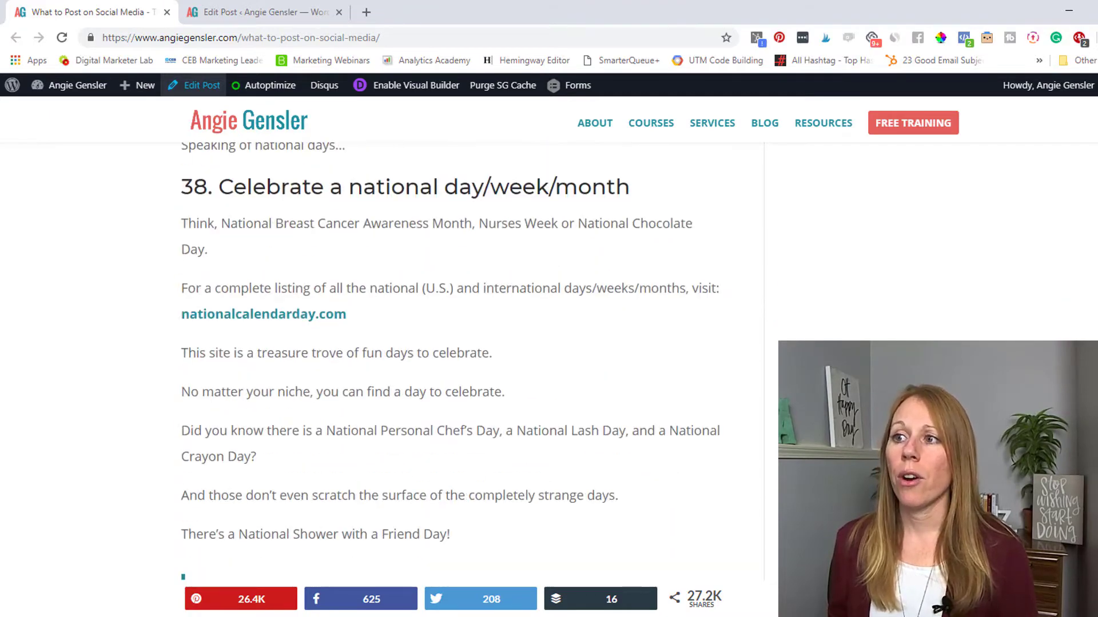
scroll(451, 362, down, 20)
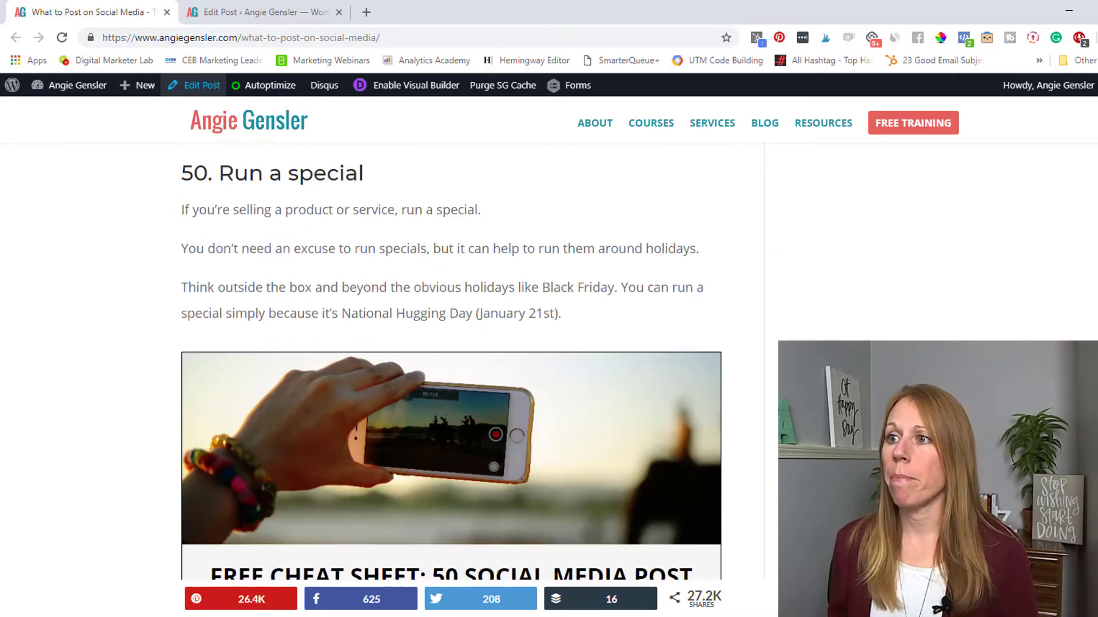
scroll(451, 362, down, 20)
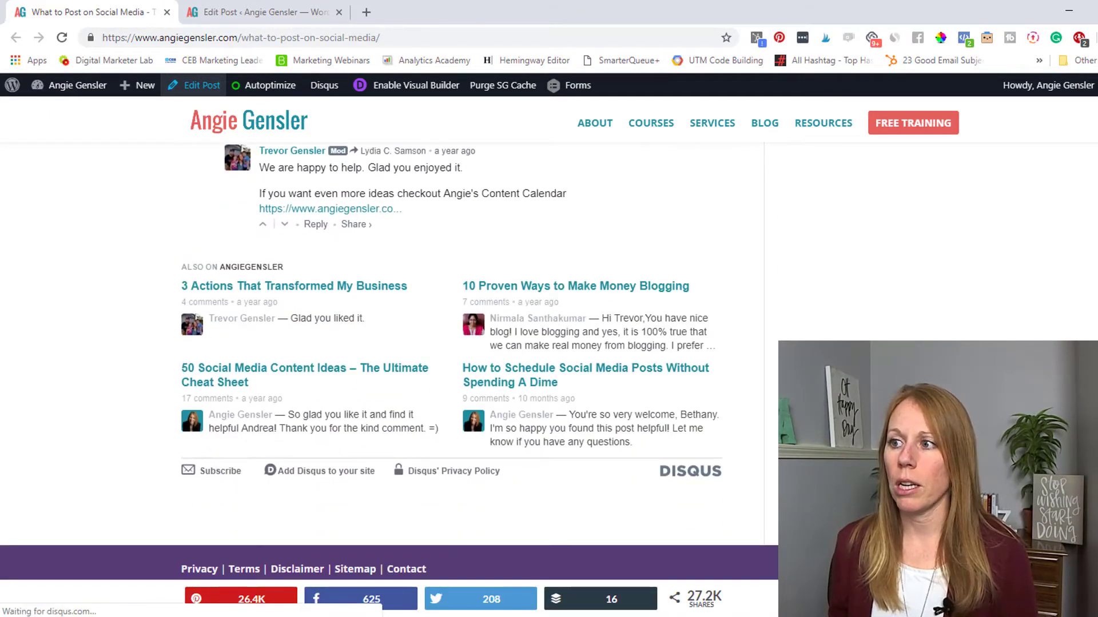
scroll(451, 362, up, 20)
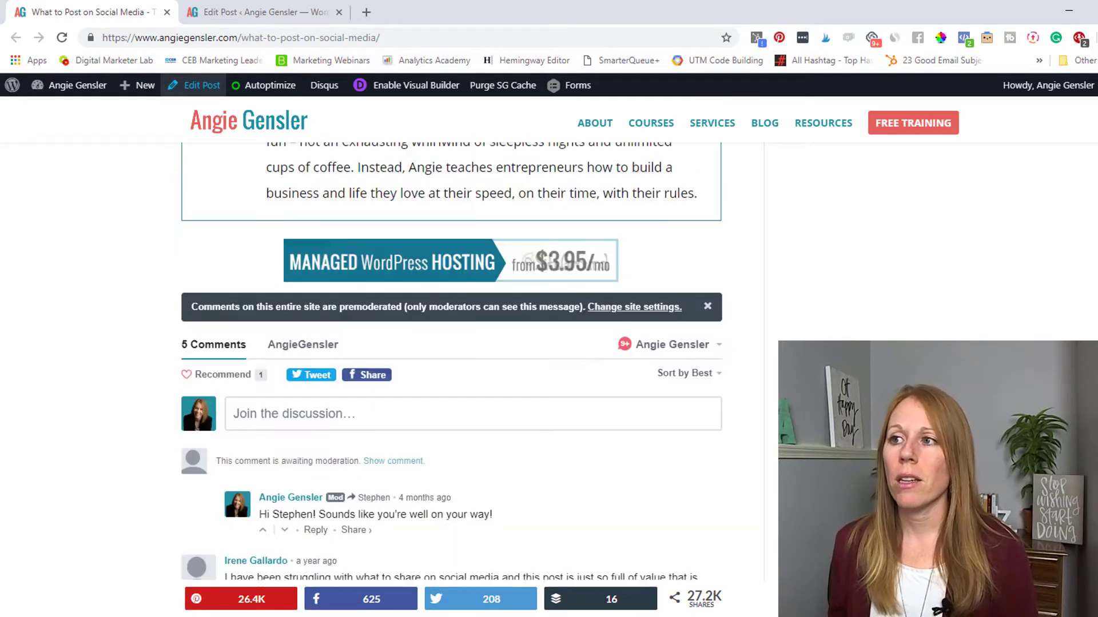
scroll(451, 362, up, 8)
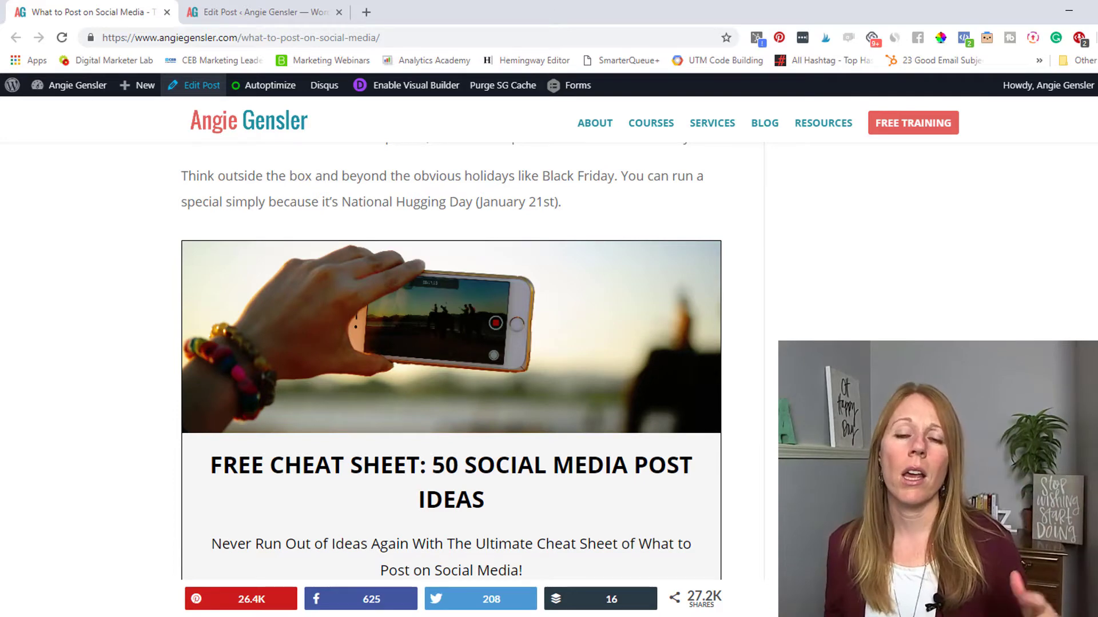
scroll(451, 362, down, 9)
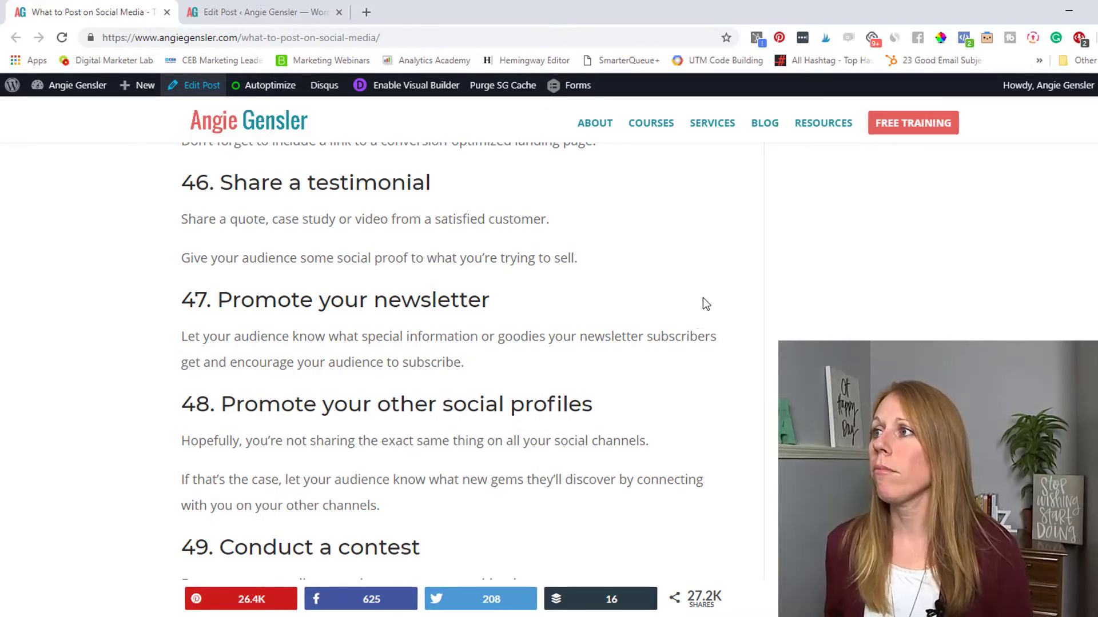
Review the pin images that the Pinterest save extension offers for this post, and close the overview without saving any.
click(777, 42)
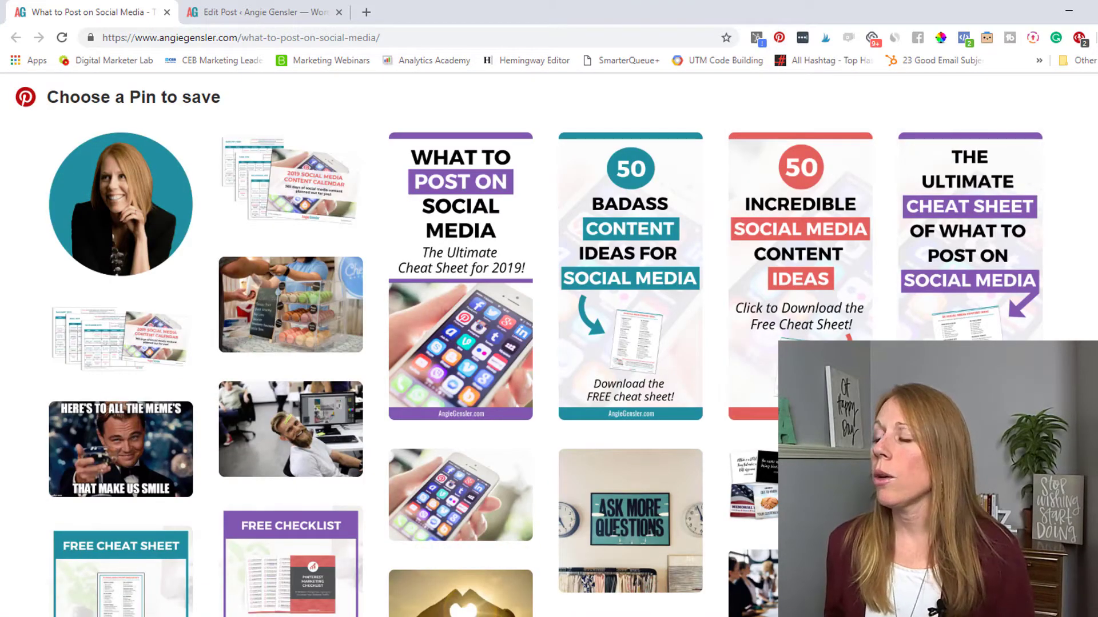
mouse_move(636, 277)
scroll(636, 277, down, 3)
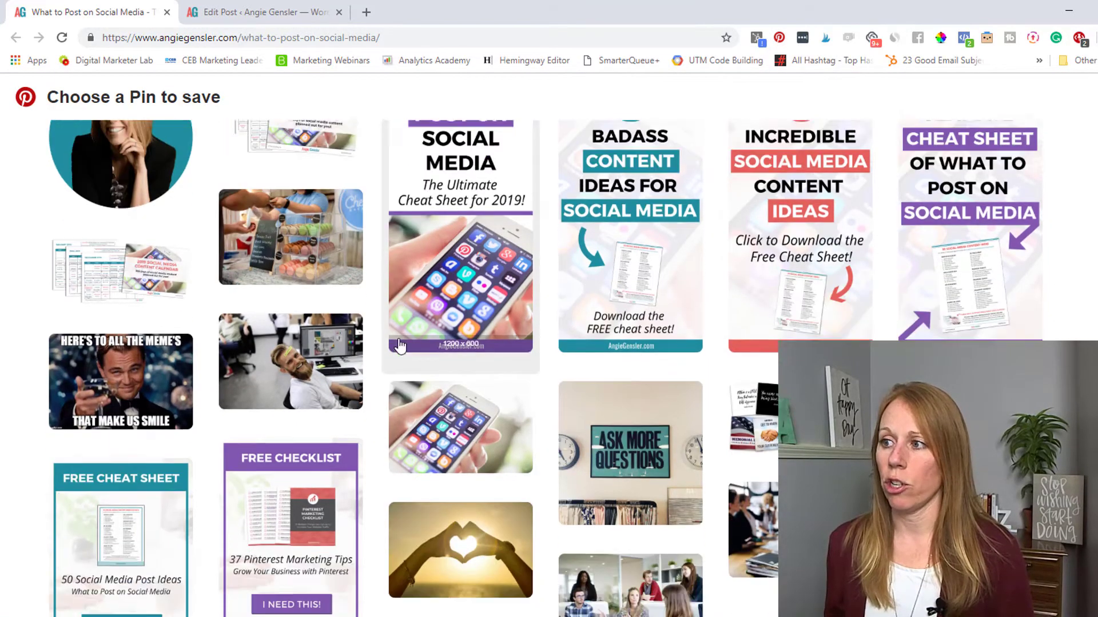
scroll(970, 320, up, 3)
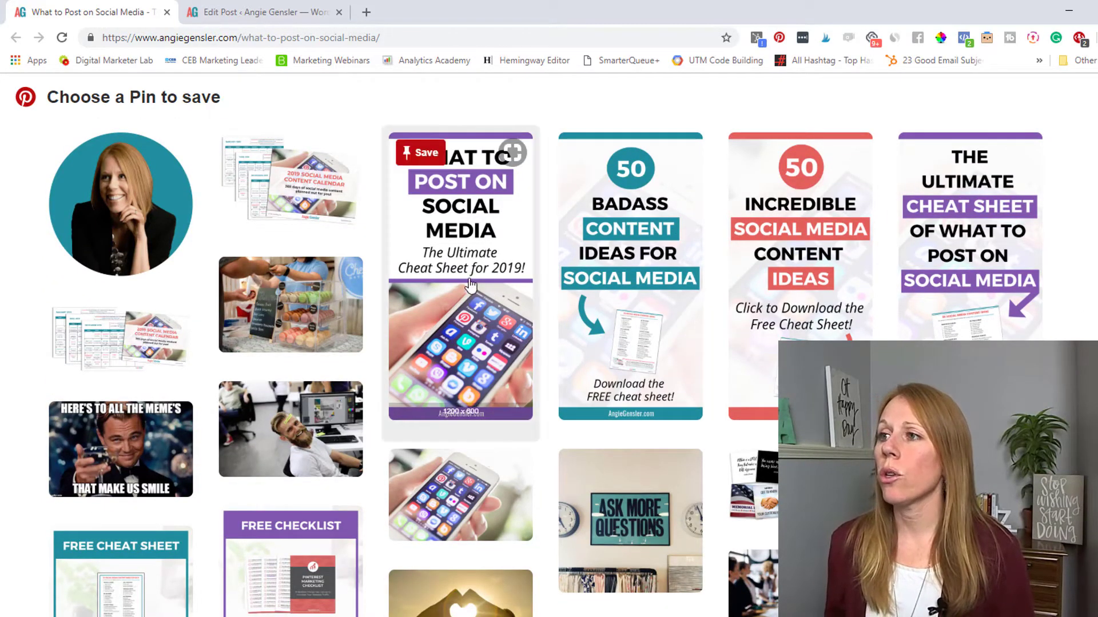
mouse_move(611, 322)
mouse_move(972, 324)
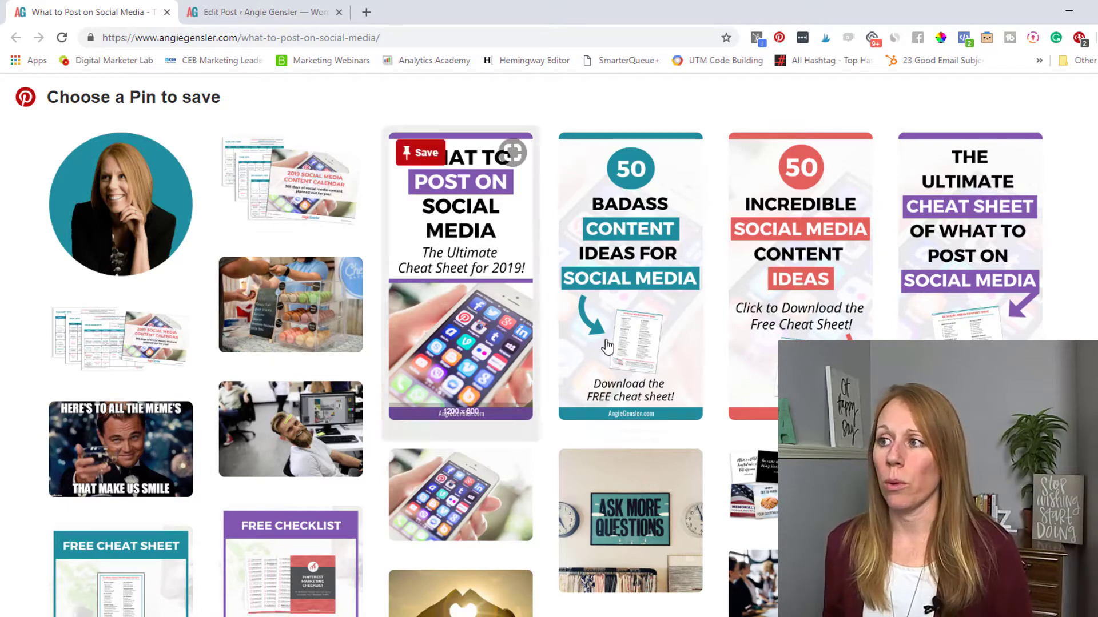
mouse_move(669, 349)
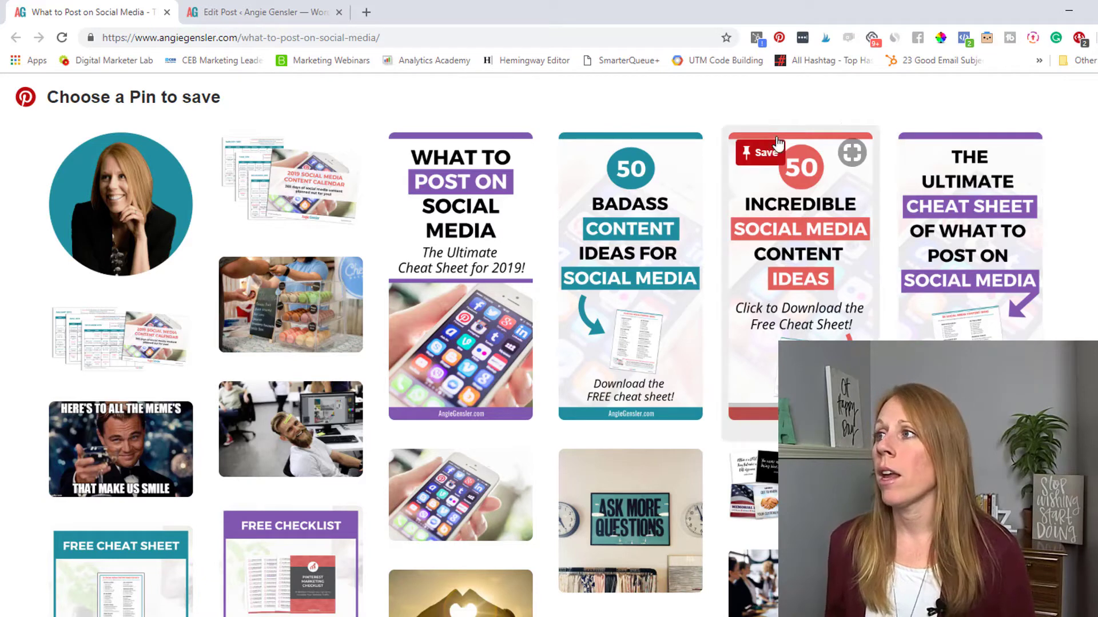
key(Escape)
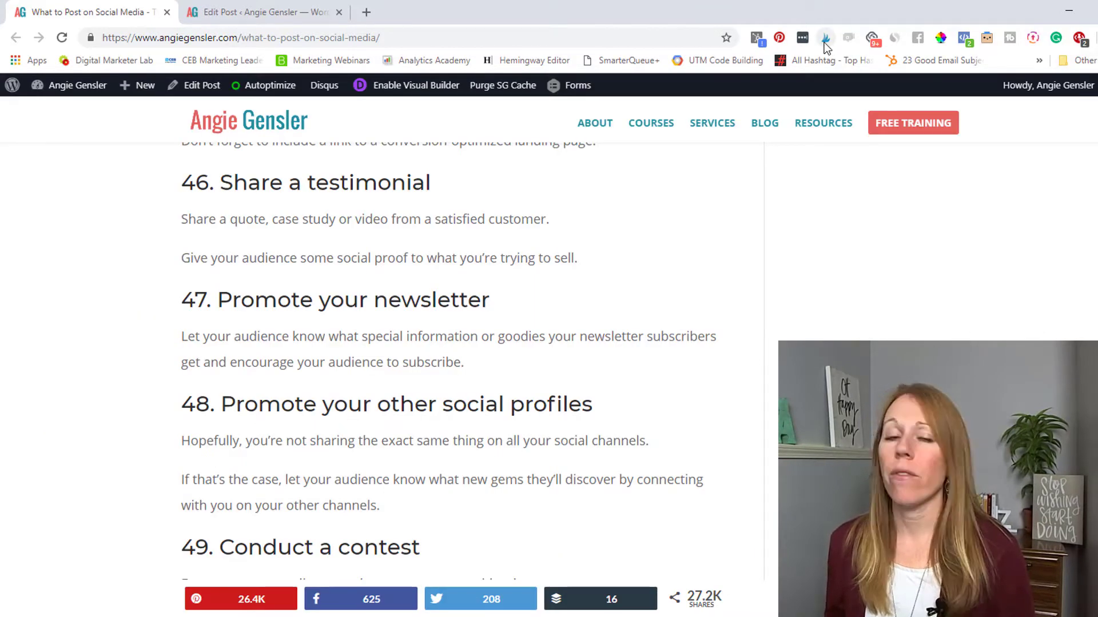
Select the post's four tall pin graphics in the image scheduling extension, and cancel without scheduling them.
click(824, 40)
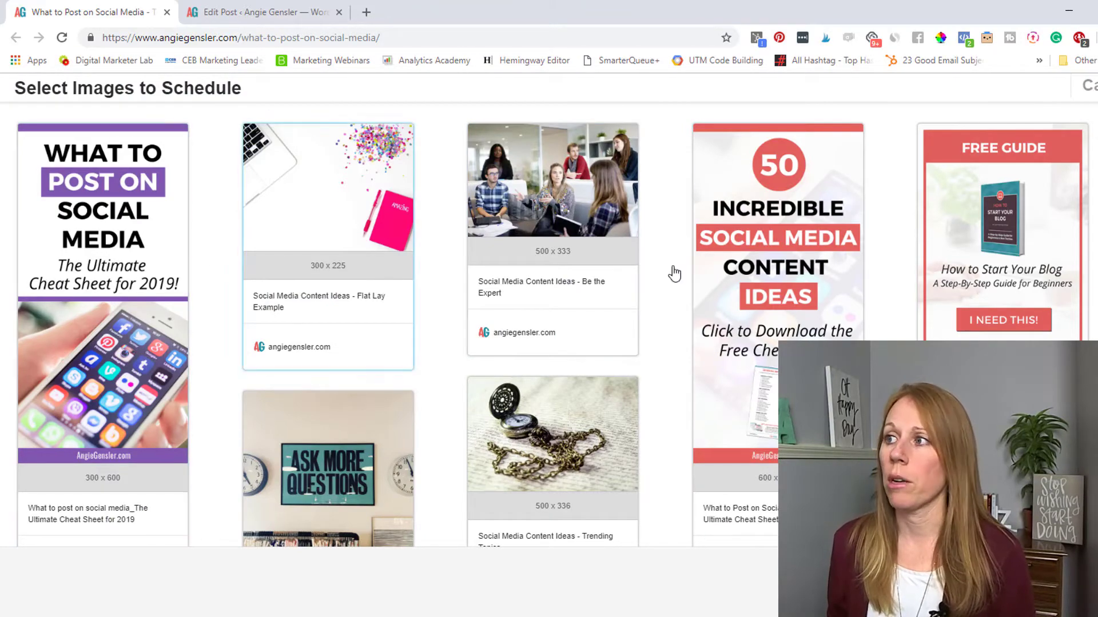
scroll(762, 267, down, 10)
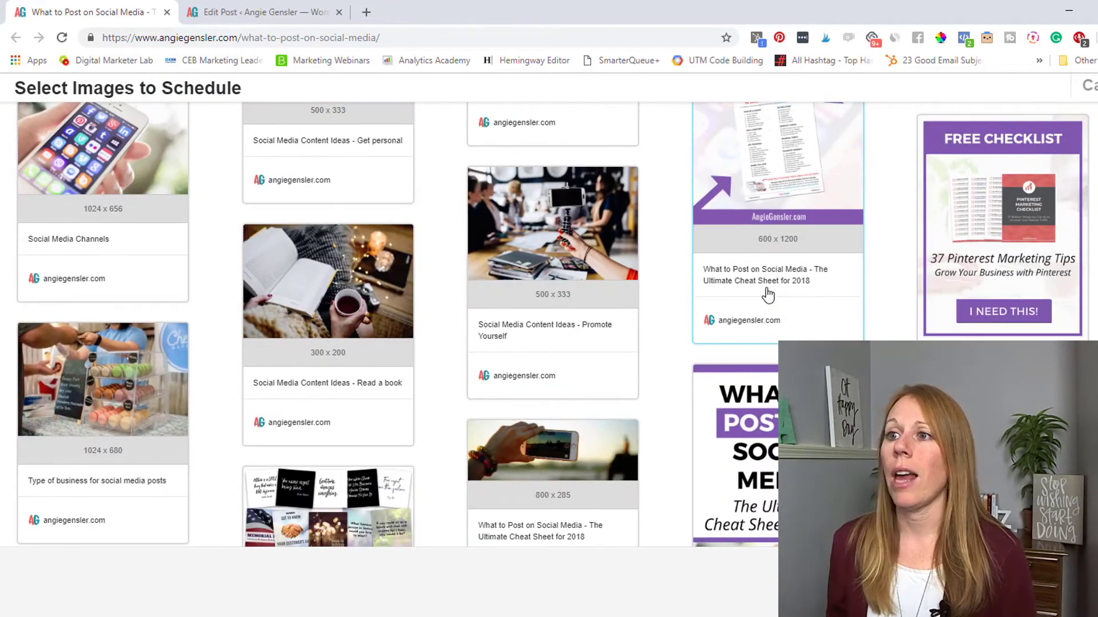
scroll(768, 296, down, 11)
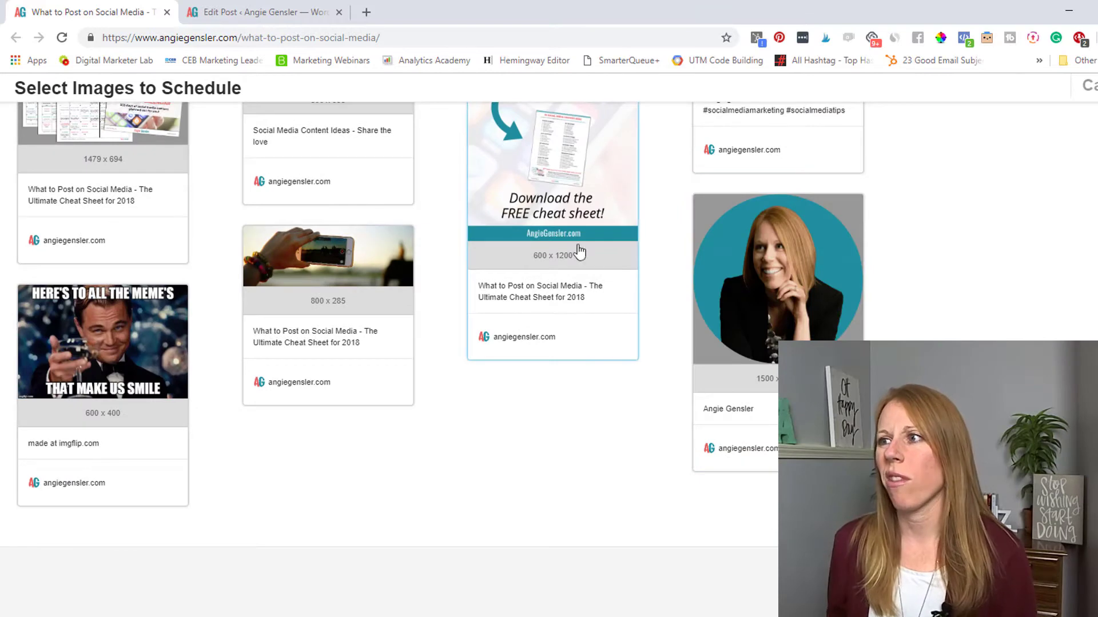
scroll(557, 373, up, 4)
click(558, 373)
click(796, 278)
scroll(796, 275, down, 5)
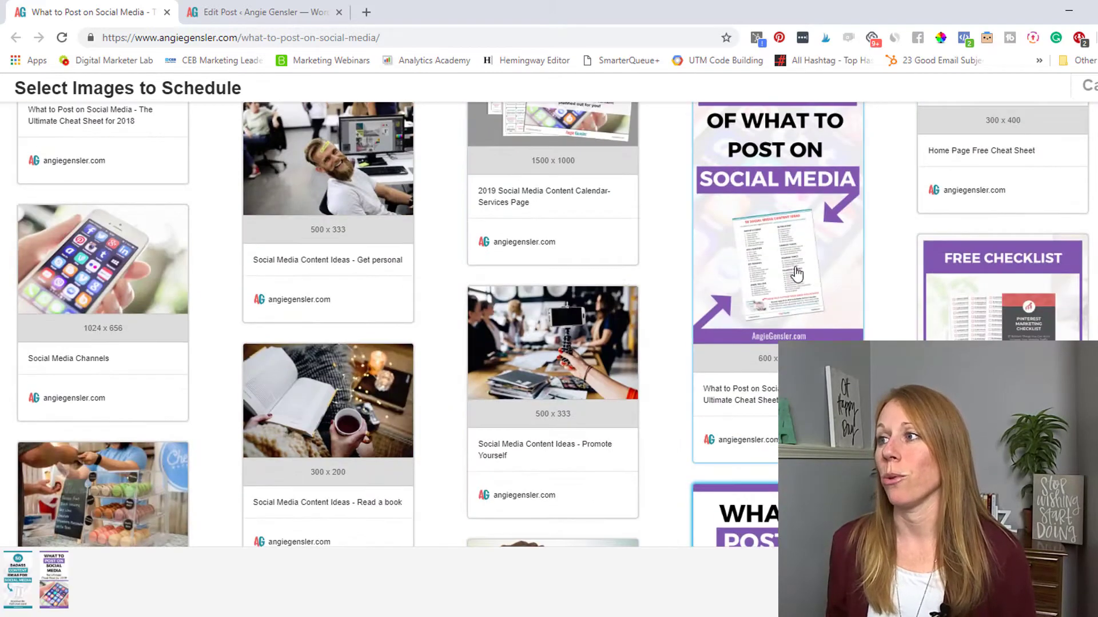
click(798, 273)
scroll(629, 272, up, 15)
click(770, 303)
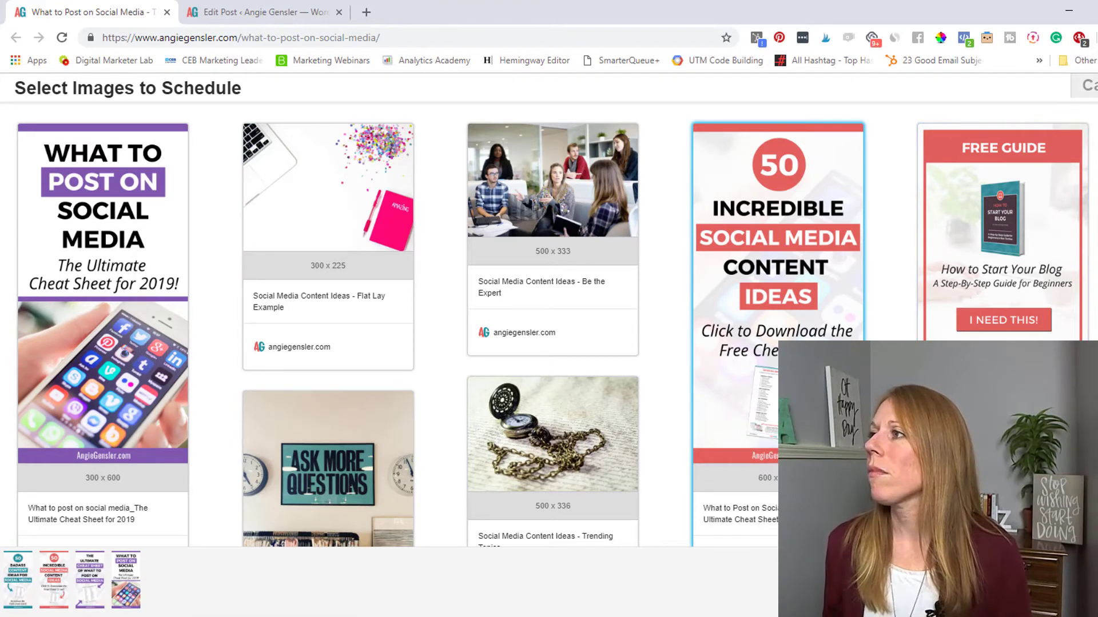
click(1086, 85)
scroll(879, 300, up, 4)
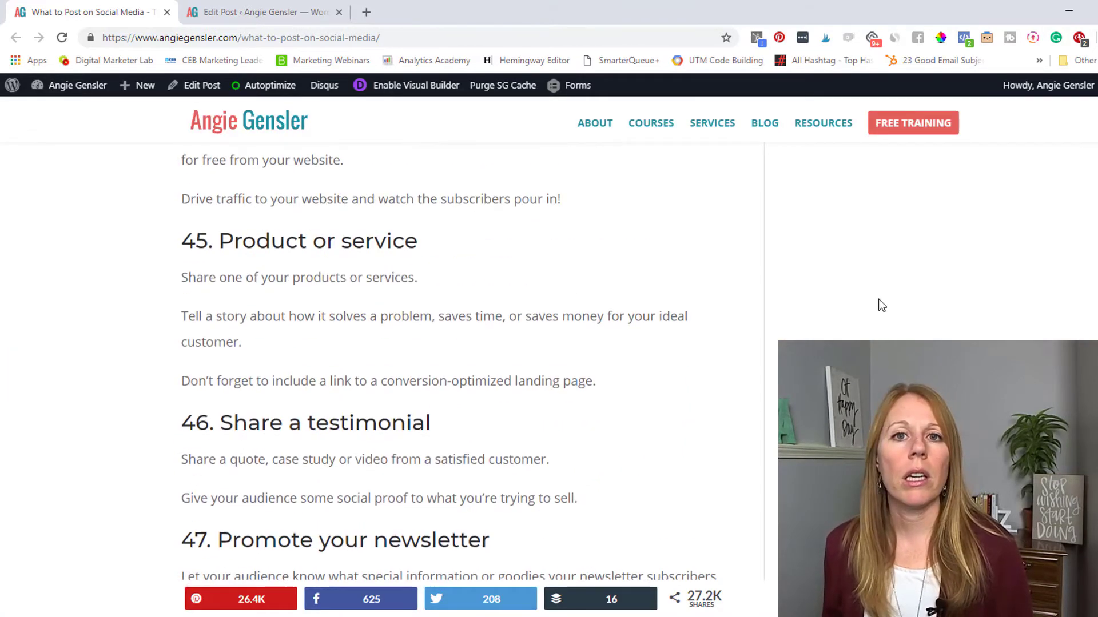
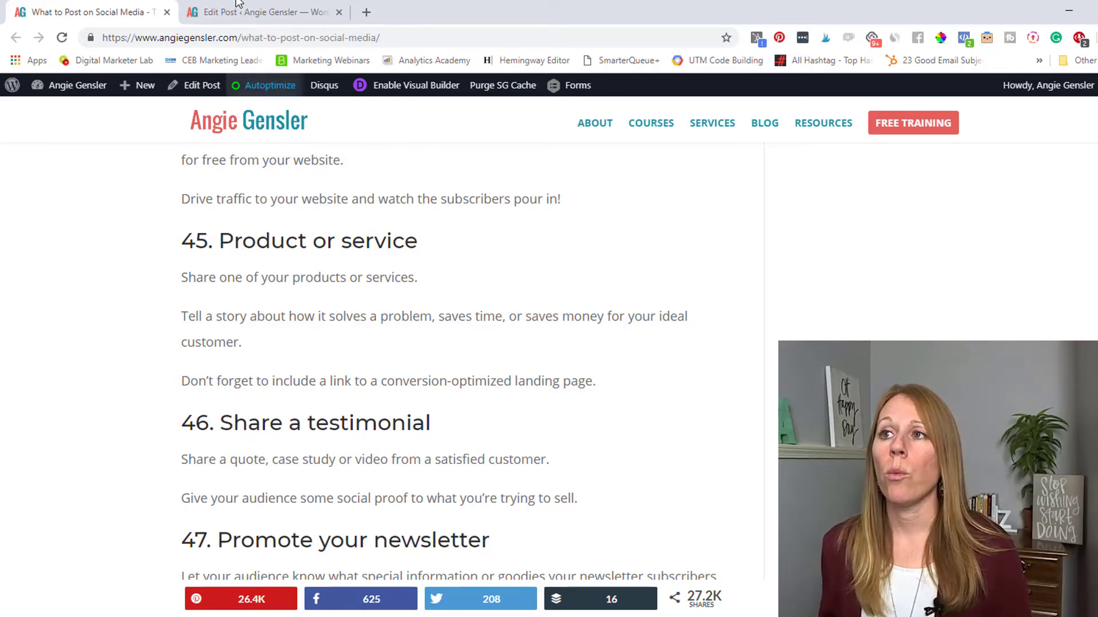
Show the post's HTML source in the WordPress editor and locate the hidden image code at the end of the content.
click(250, 17)
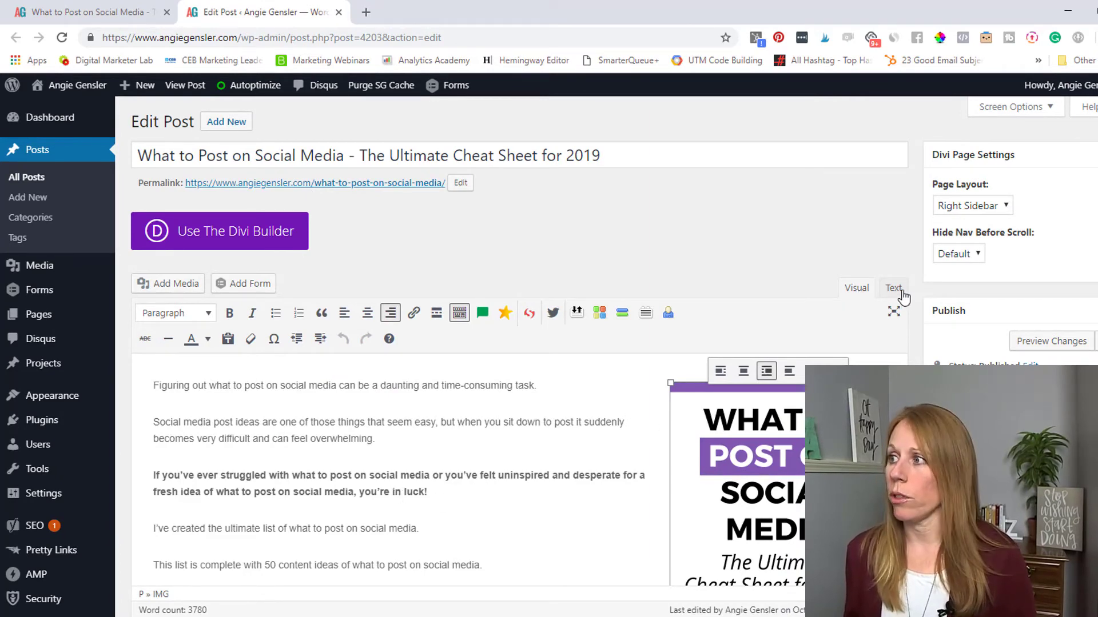
click(893, 287)
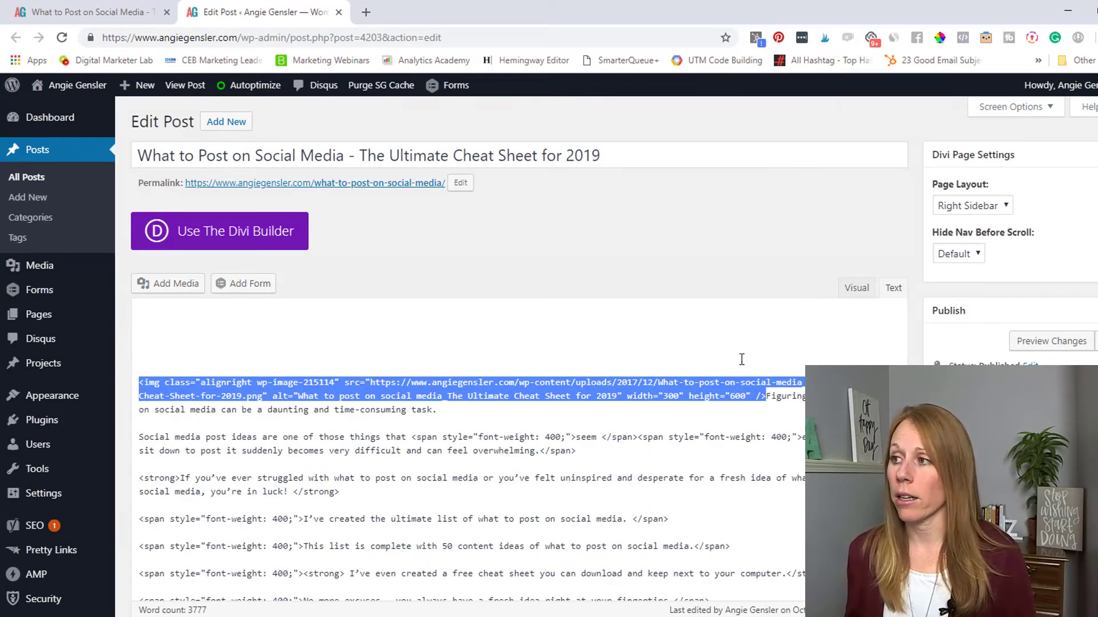
scroll(868, 300, down, 2)
scroll(869, 300, down, 20)
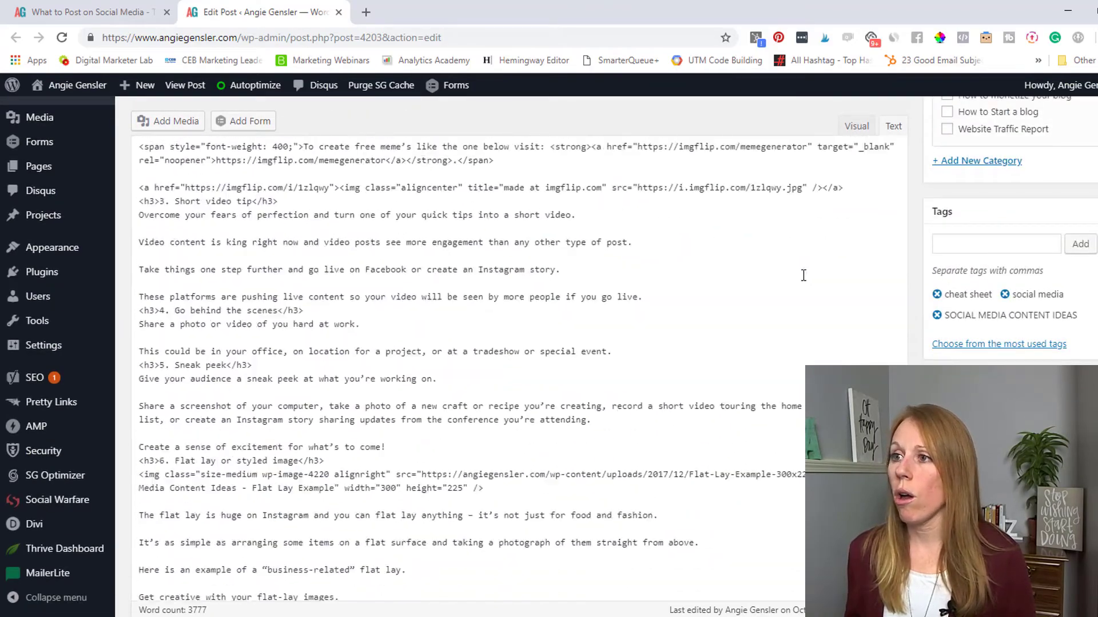
scroll(817, 282, down, 20)
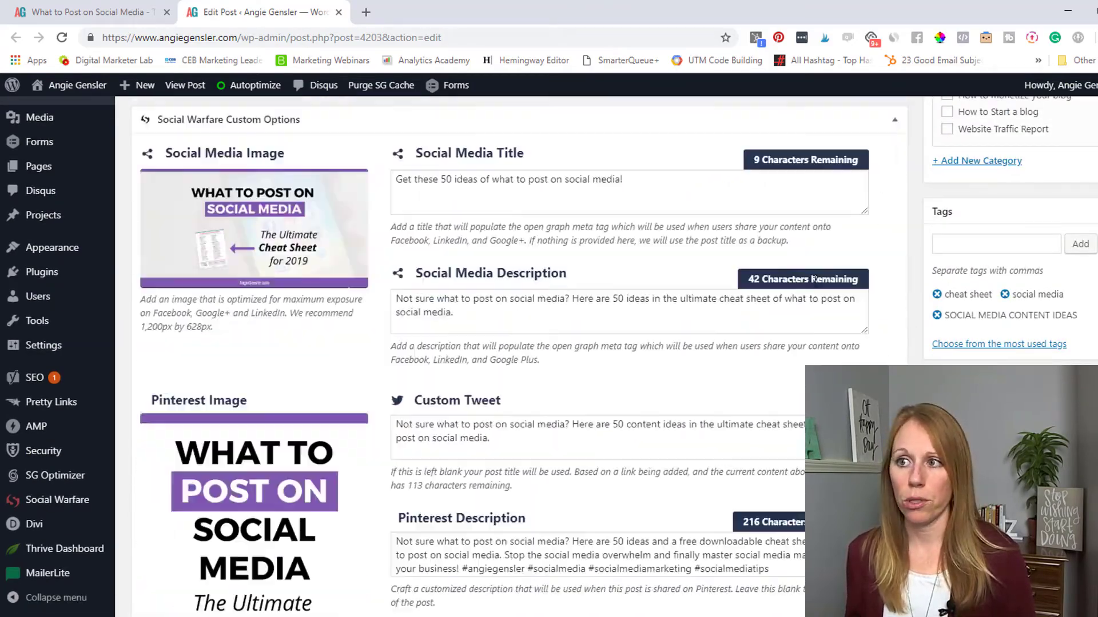
scroll(752, 287, up, 10)
scroll(626, 306, up, 4)
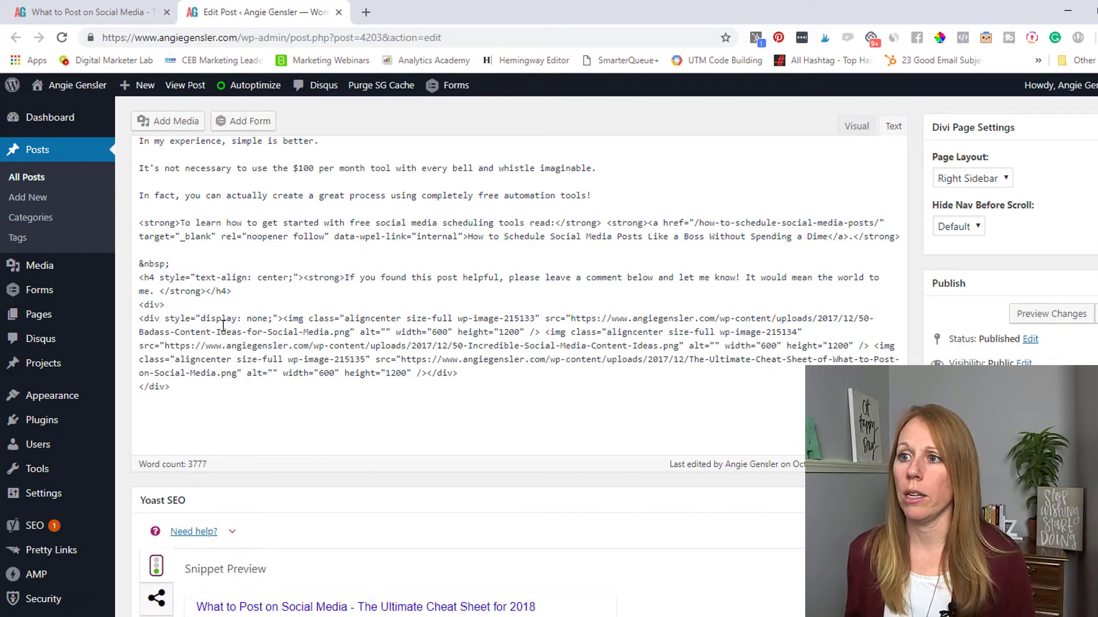
Examine the hidden image block: the opening <div style="display: none;"> tag, the three image tags, and the closing </div> tag.
click(184, 306)
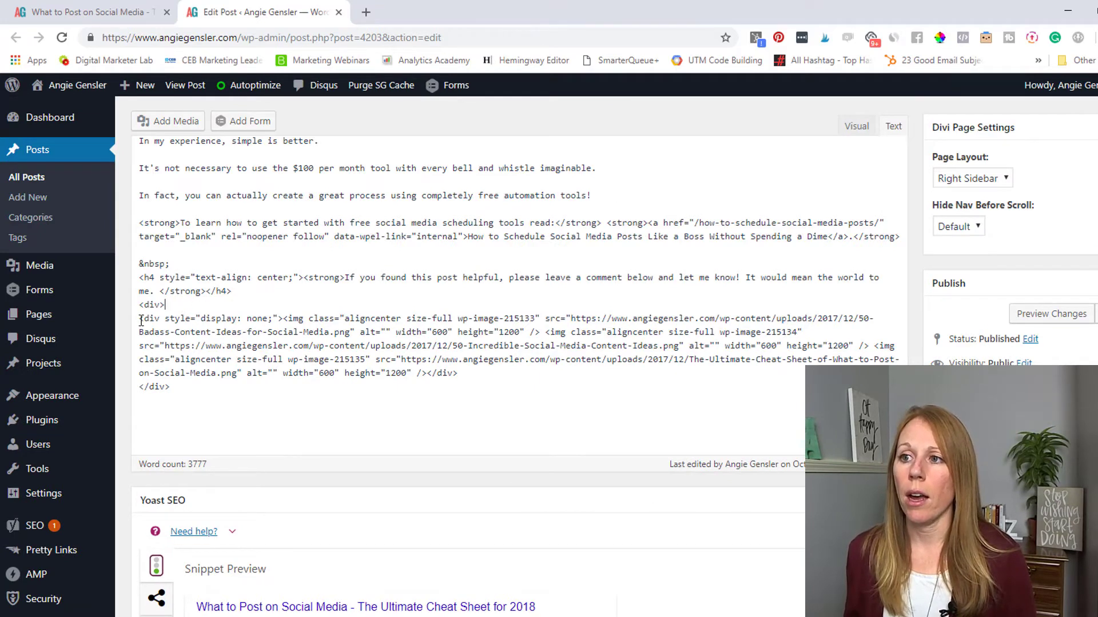
drag(139, 318, 284, 321)
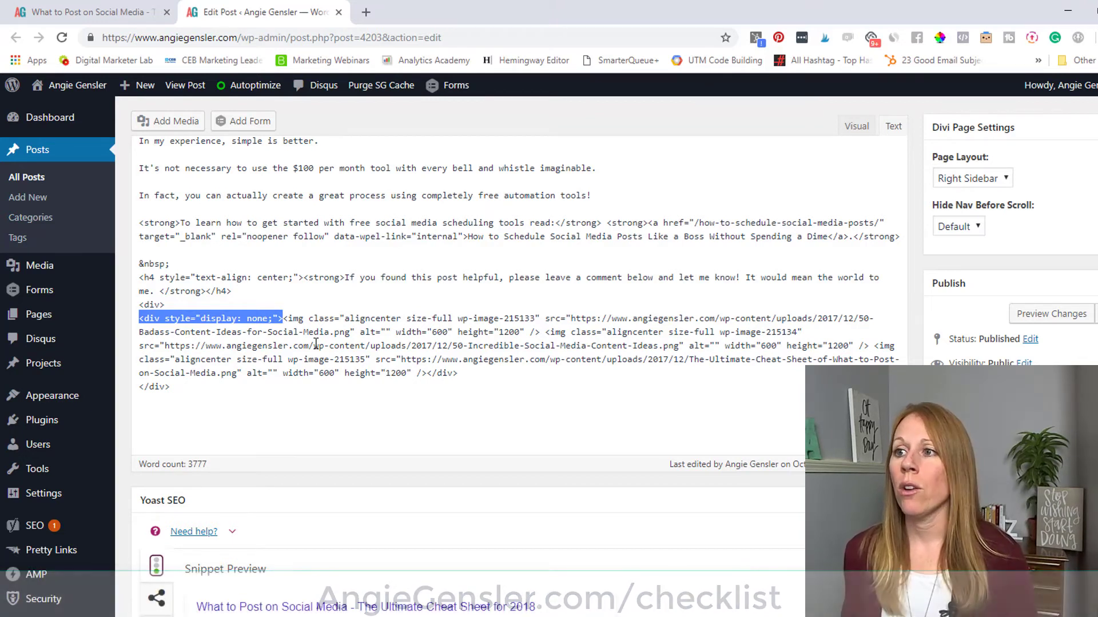
click(286, 318)
drag(284, 318, 424, 375)
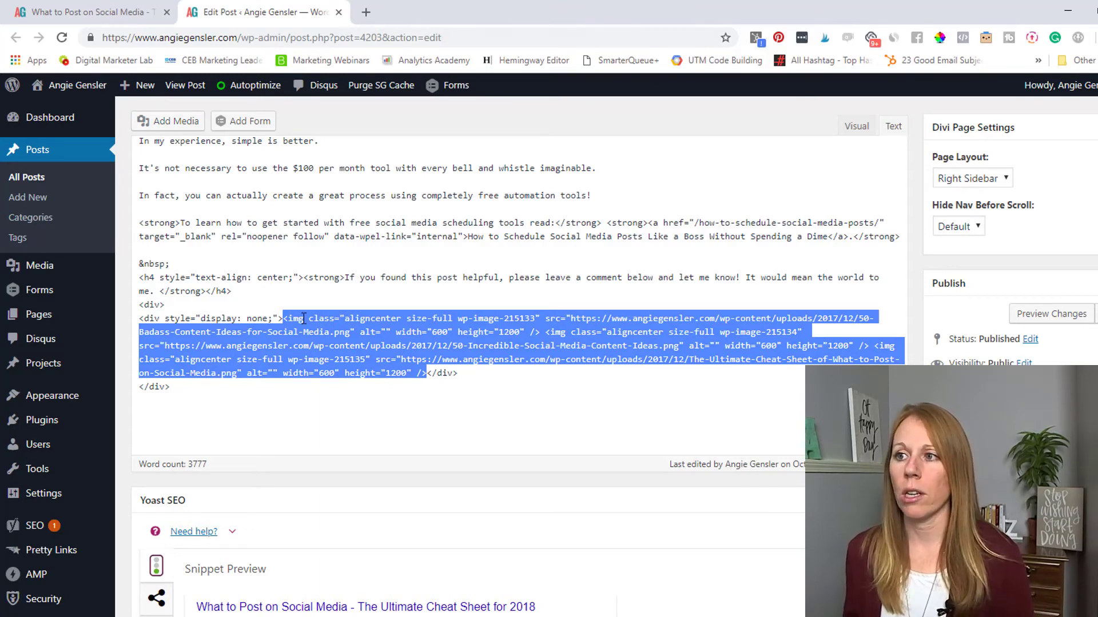
click(432, 376)
drag(459, 375, 429, 376)
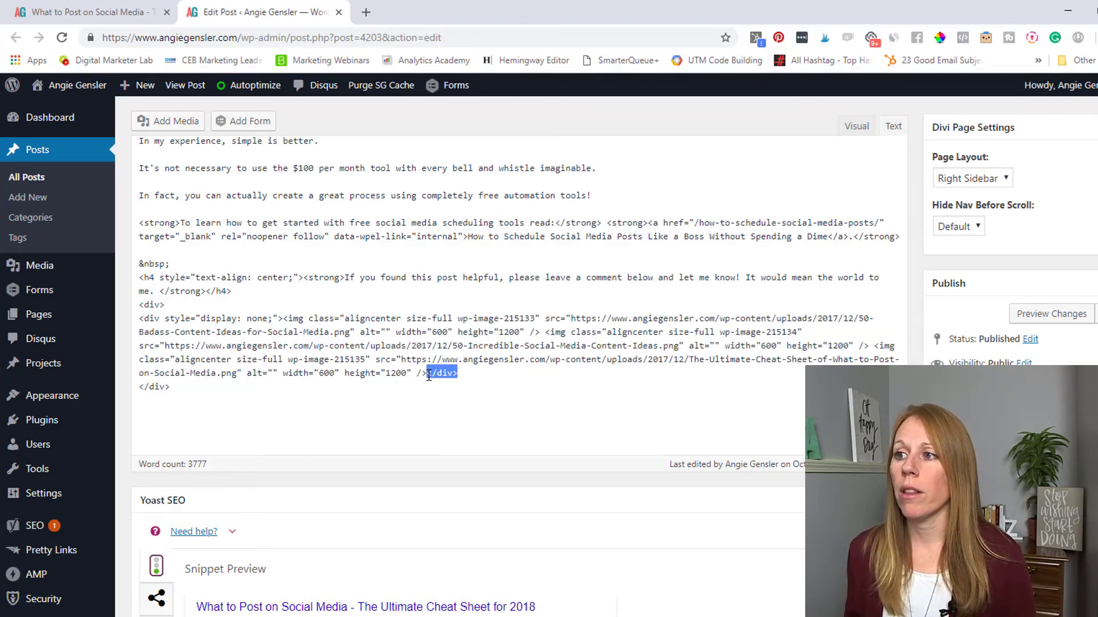
click(467, 373)
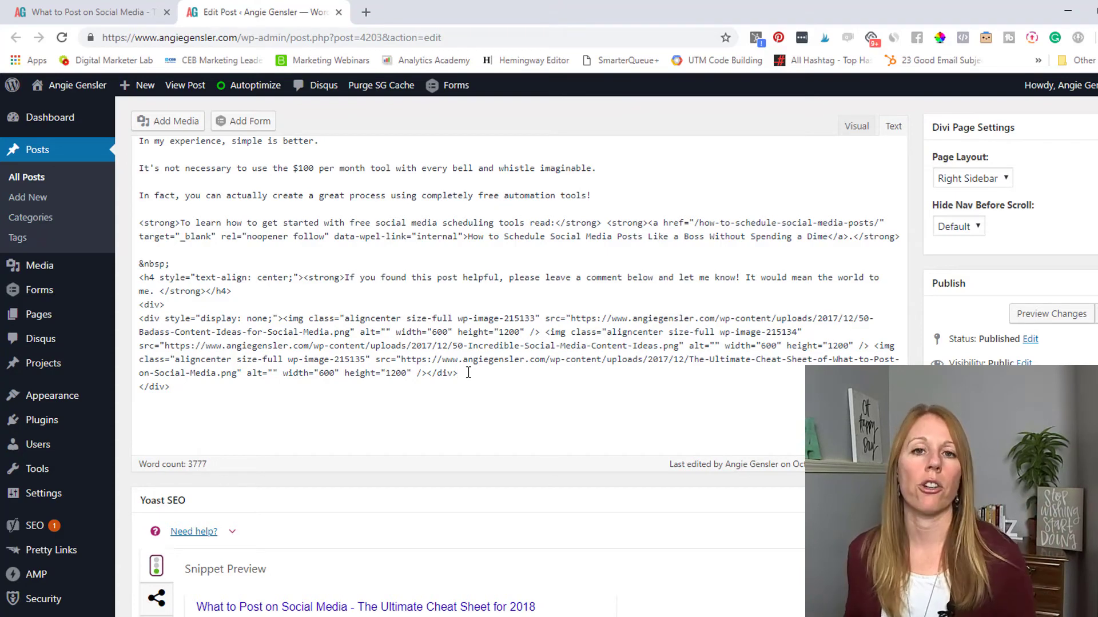
drag(488, 373, 115, 314)
click(487, 338)
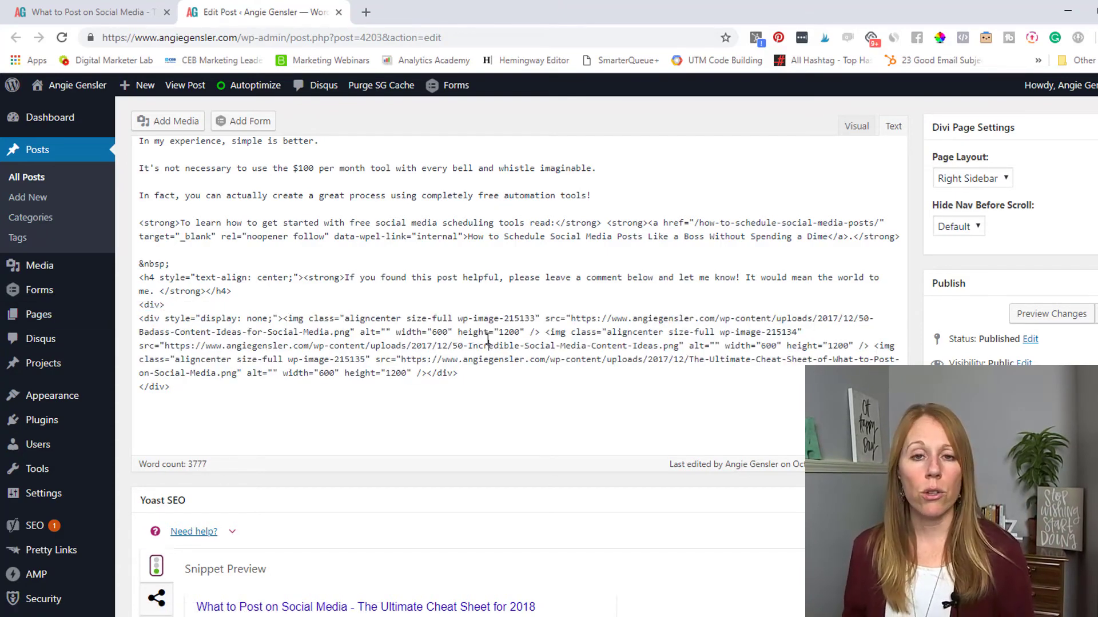